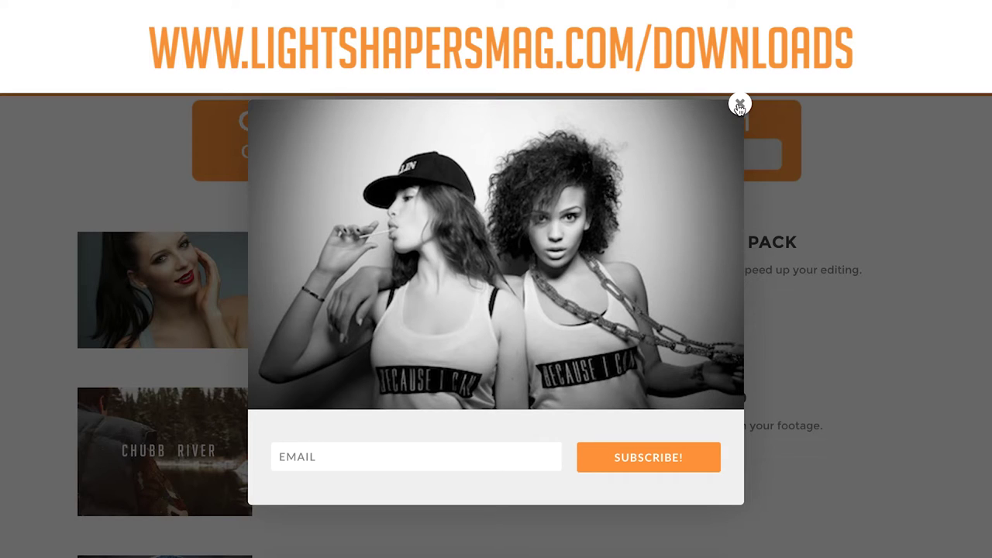
# Step: Close the subscribe pop-up and download the Chubb River Retro Film Look LUT
pyautogui.click(739, 106)
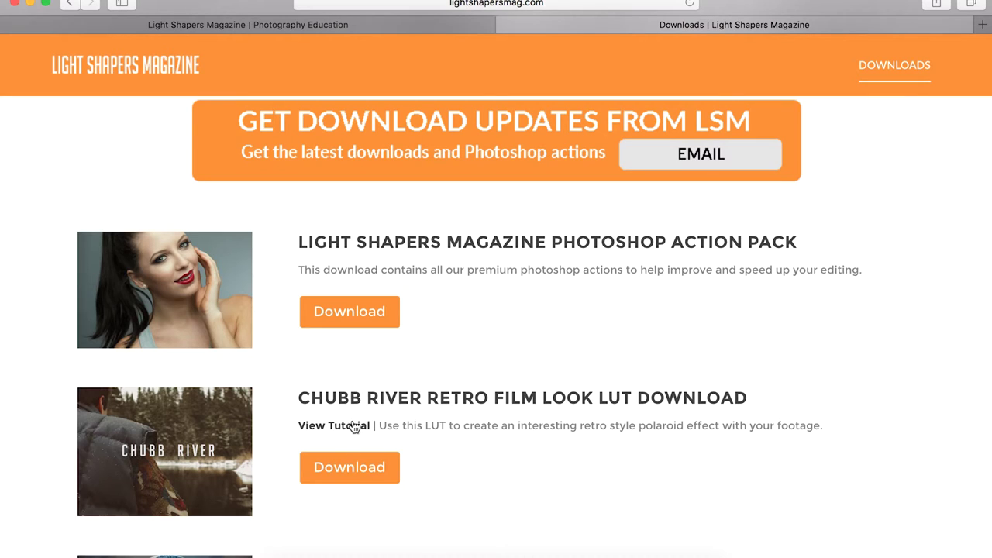
pyautogui.click(346, 473)
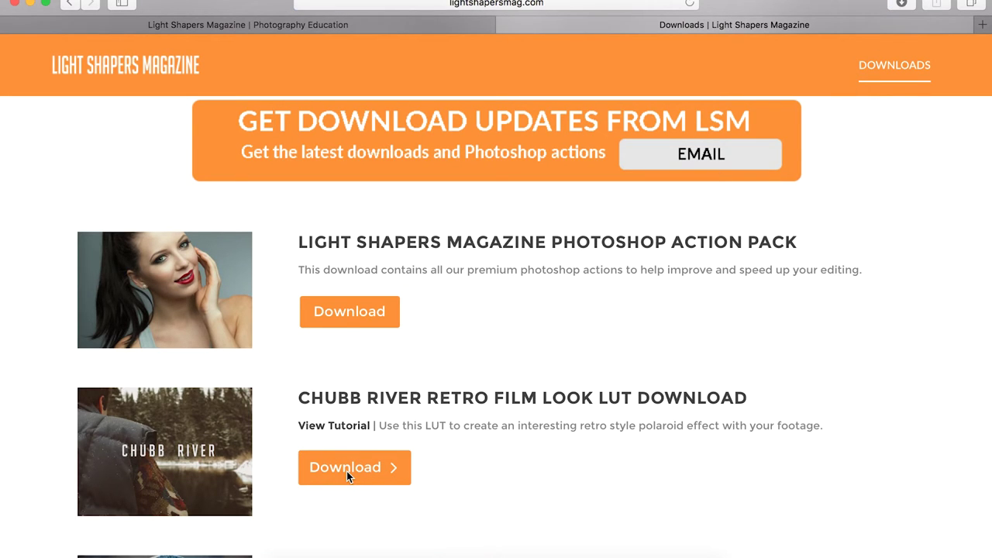
# Step: Open the 'Fun on the Chubb' tutorial article in a new tab and play its video
pyautogui.keyDown('super'); pyautogui.click(333, 427); pyautogui.keyUp('super')
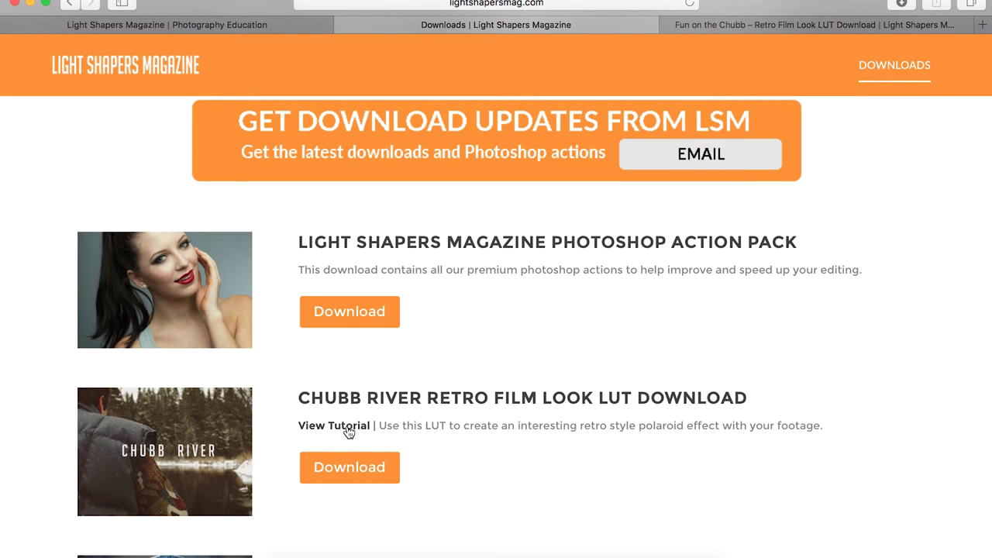
pyautogui.click(796, 25)
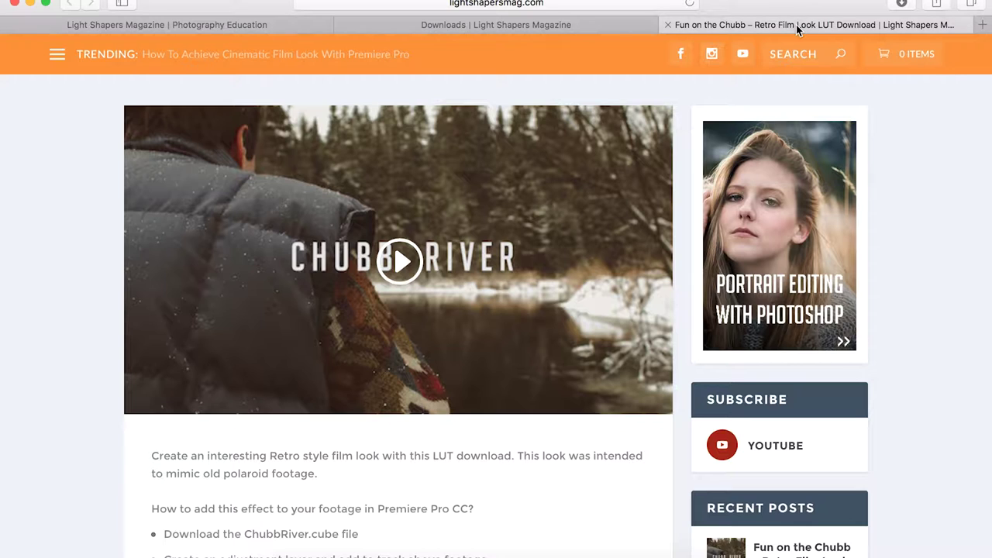
pyautogui.scroll(-10, 104, 469)
pyautogui.scroll(7, 104, 470)
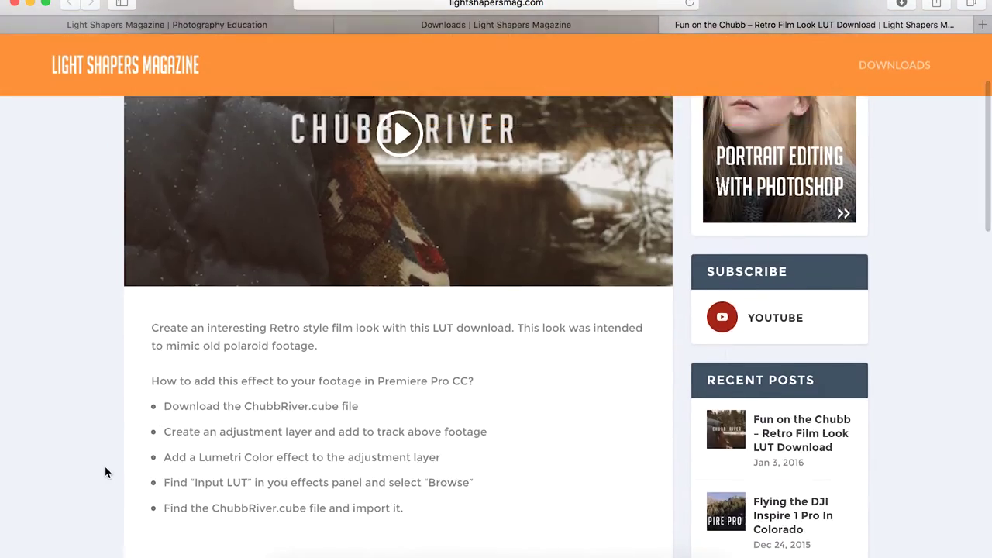
pyautogui.scroll(2, 104, 470)
pyautogui.click(400, 260)
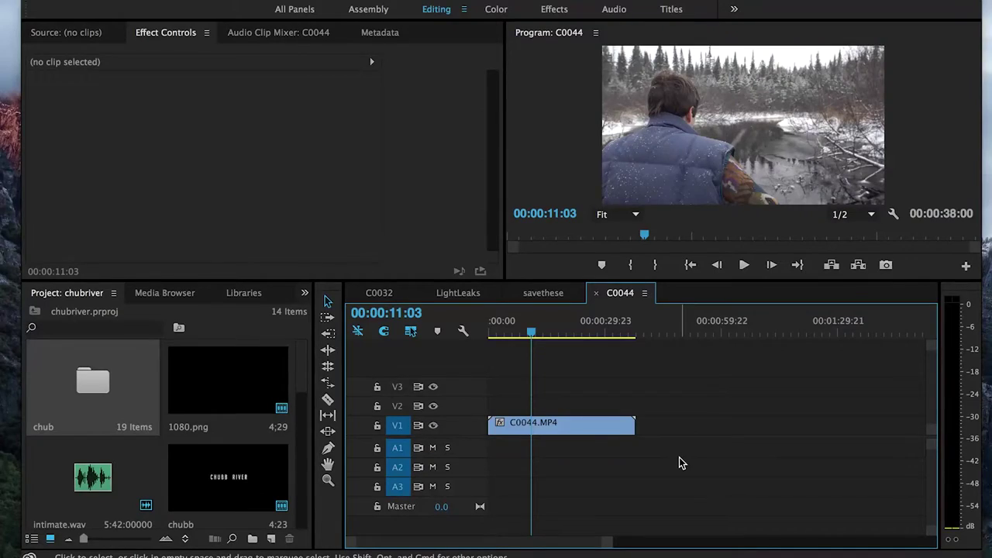
# Step: Unzip ChubbRiver.zip on the Desktop and open the extracted ChubbRiver 2 folder
pyautogui.click(271, 555)
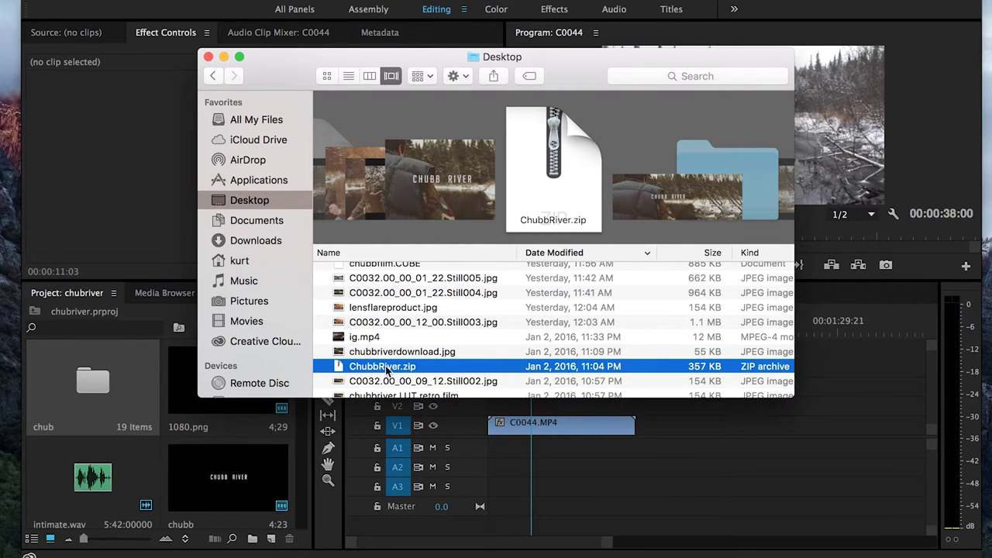
pyautogui.doubleClick(386, 371)
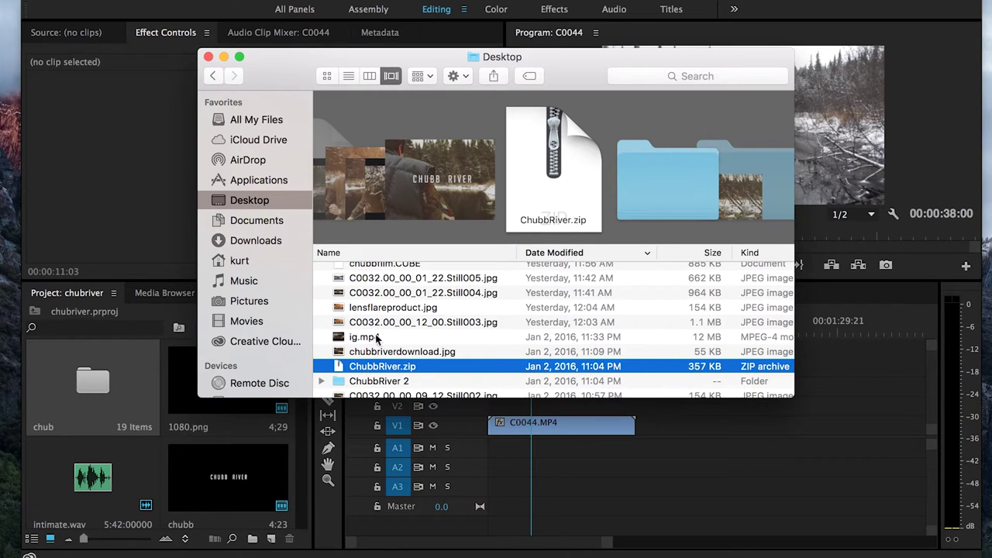
pyautogui.doubleClick(378, 381)
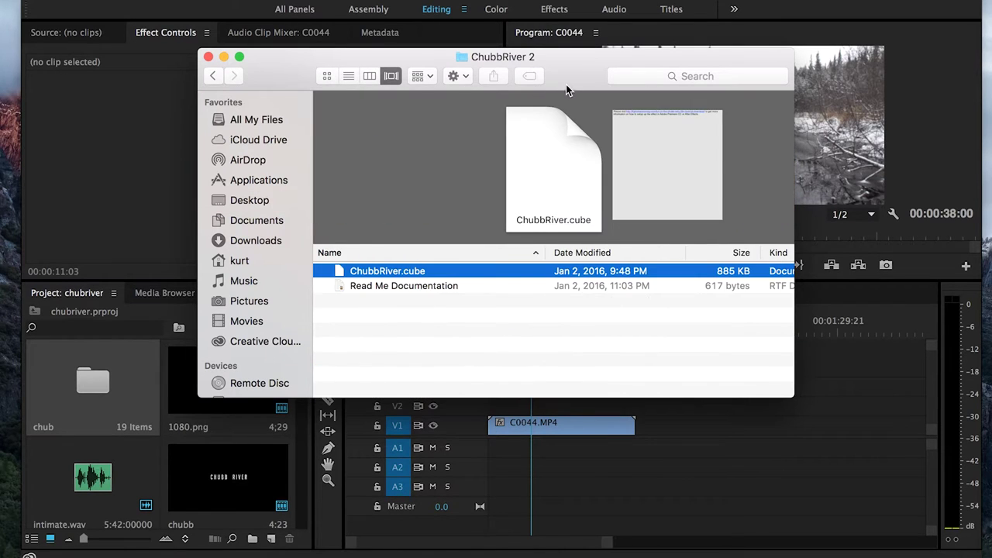
pyautogui.moveTo(567, 85); pyautogui.dragTo(381, 77)
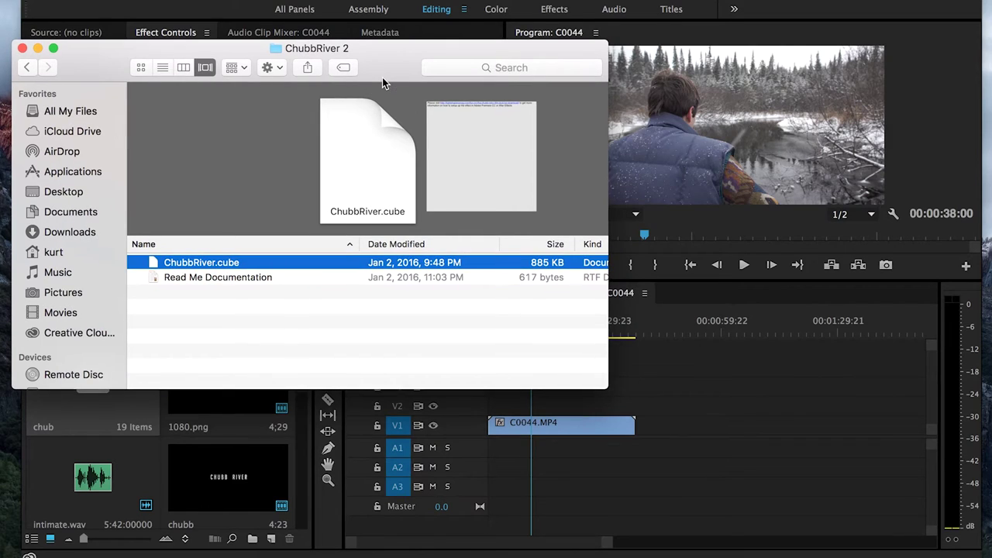
# Step: Check ChubbRiver.cube is in the folder, move Finder aside and return to Premiere Pro
pyautogui.click(200, 264)
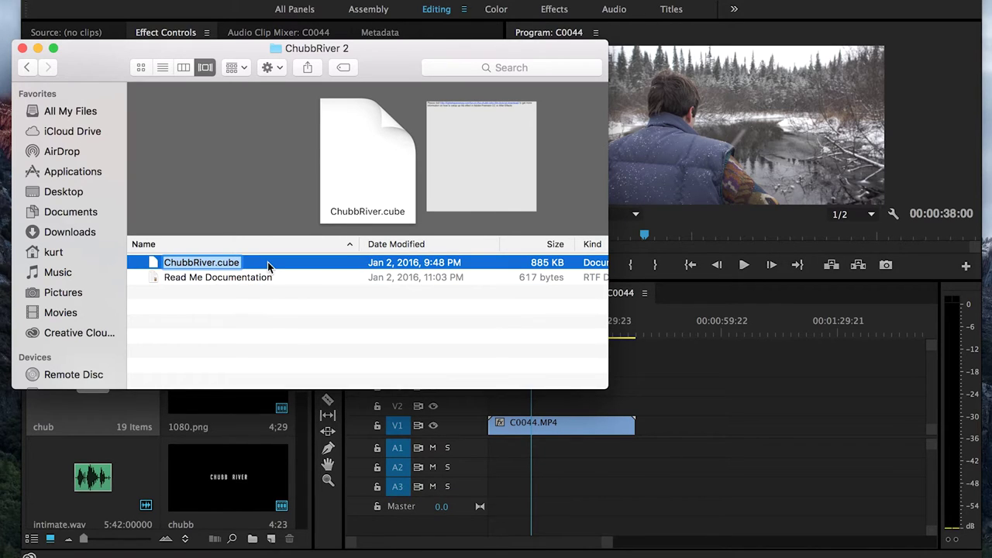
pyautogui.press('Return')
pyautogui.moveTo(110, 70); pyautogui.dragTo(59, 327)
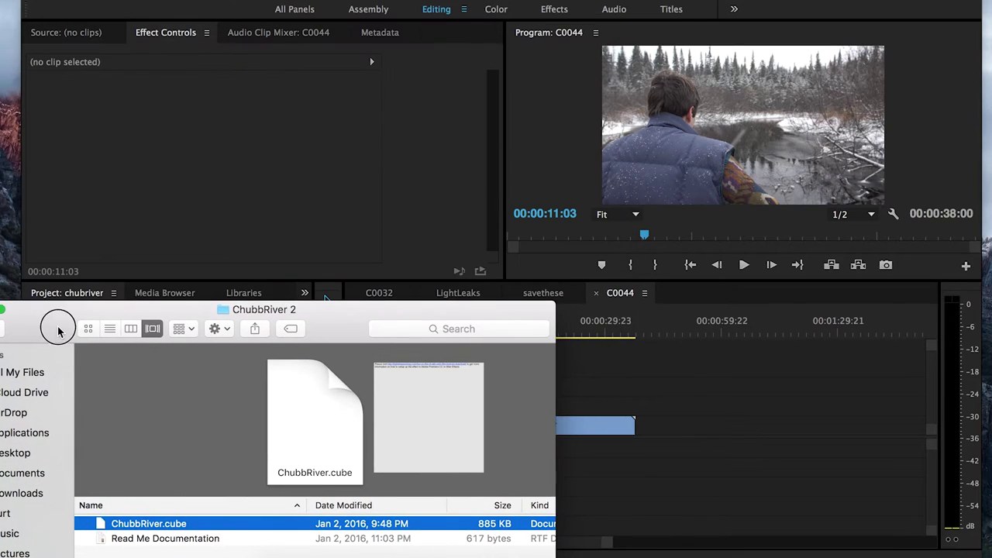
pyautogui.click(741, 448)
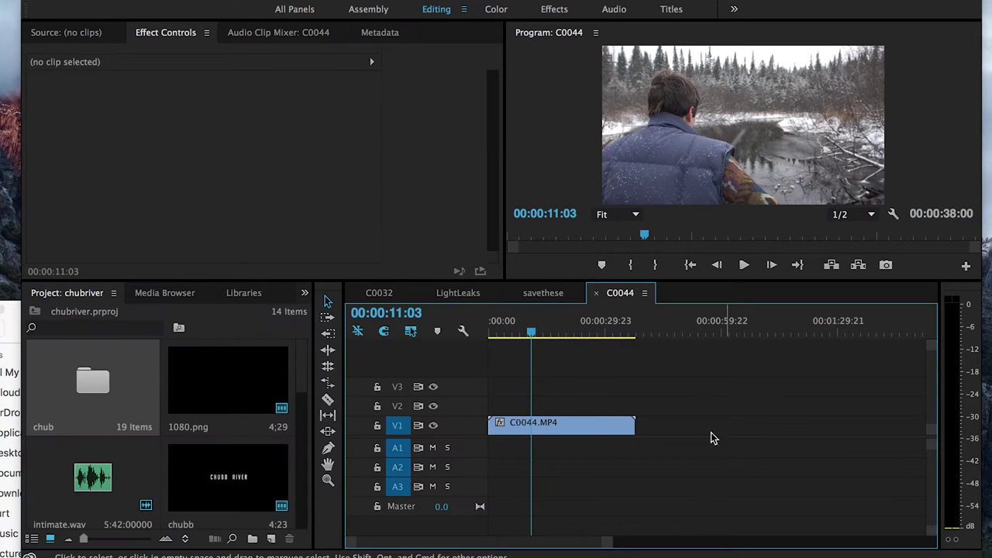
# Step: Create a new Adjustment Layer from the Project panel with its default settings
pyautogui.click(272, 539)
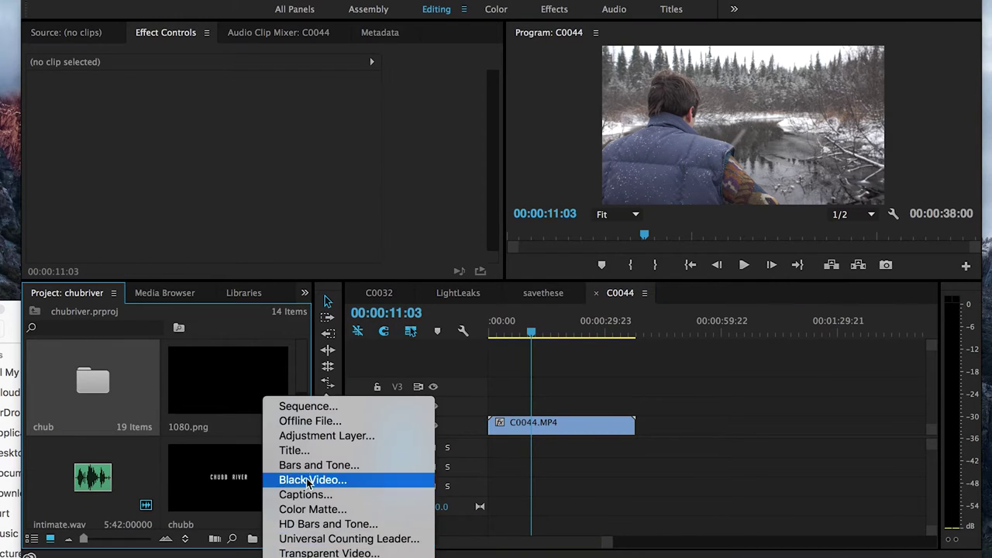
pyautogui.click(329, 439)
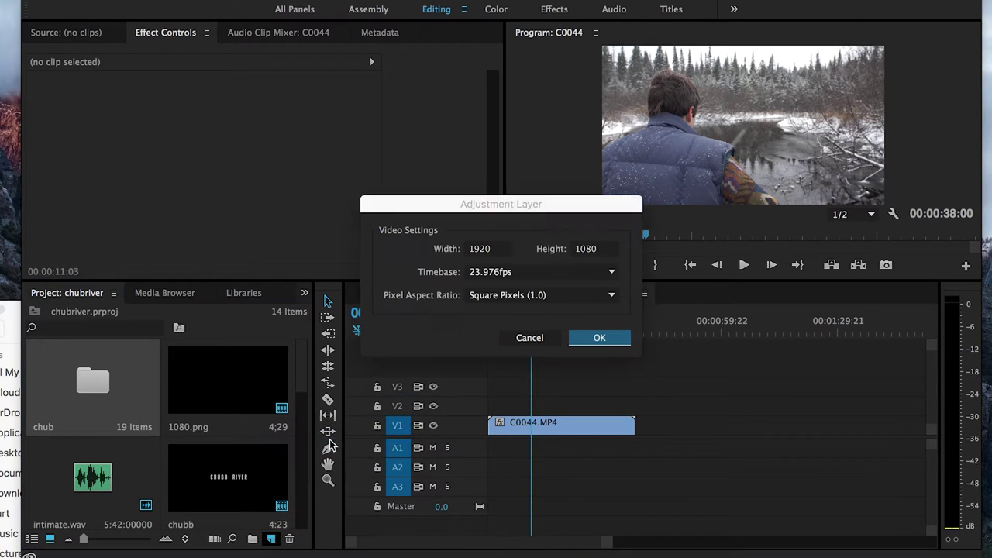
pyautogui.click(599, 338)
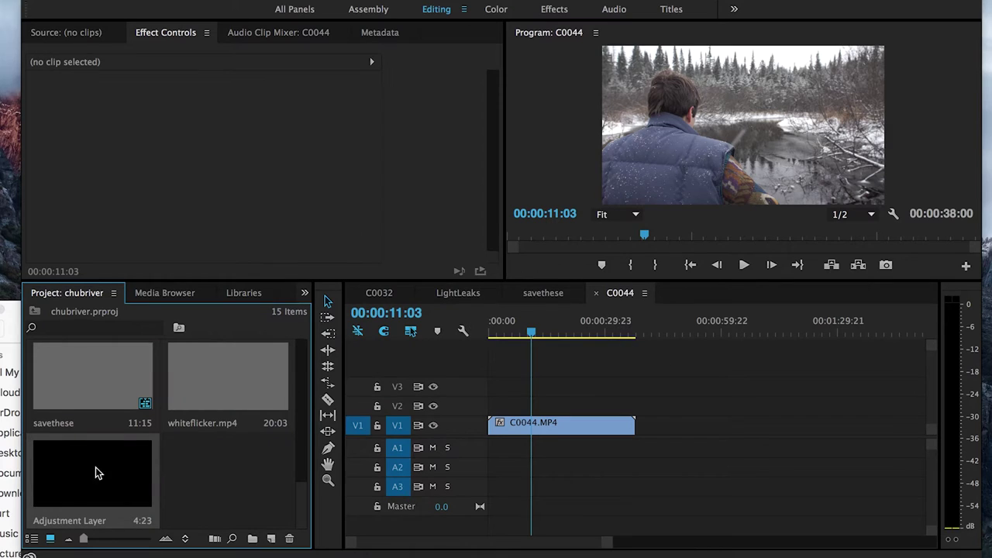
# Step: Place the Adjustment Layer on V2 above C0044.MP4, spanning the clip's 00:00:38:00 length
pyautogui.moveTo(73, 486); pyautogui.dragTo(636, 418)
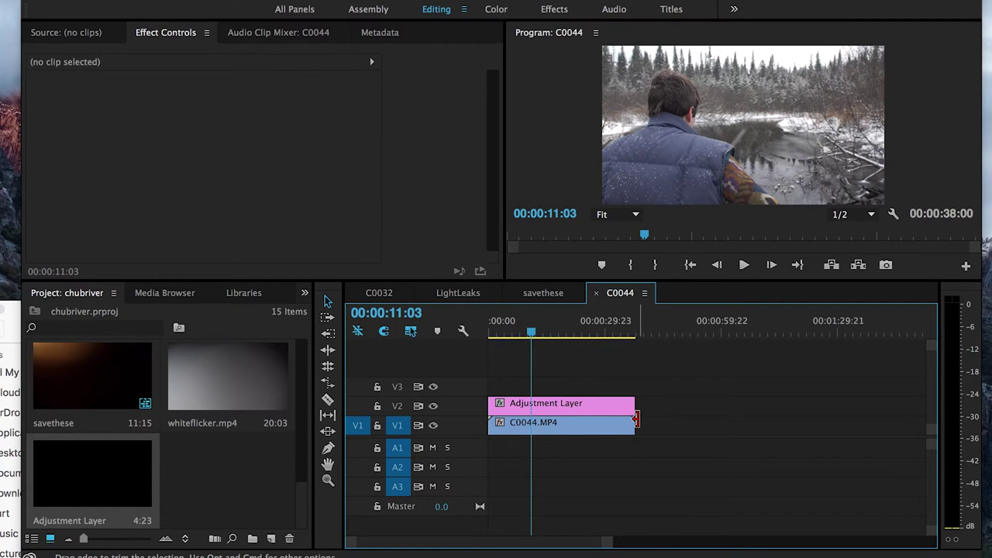
pyautogui.moveTo(550, 409)
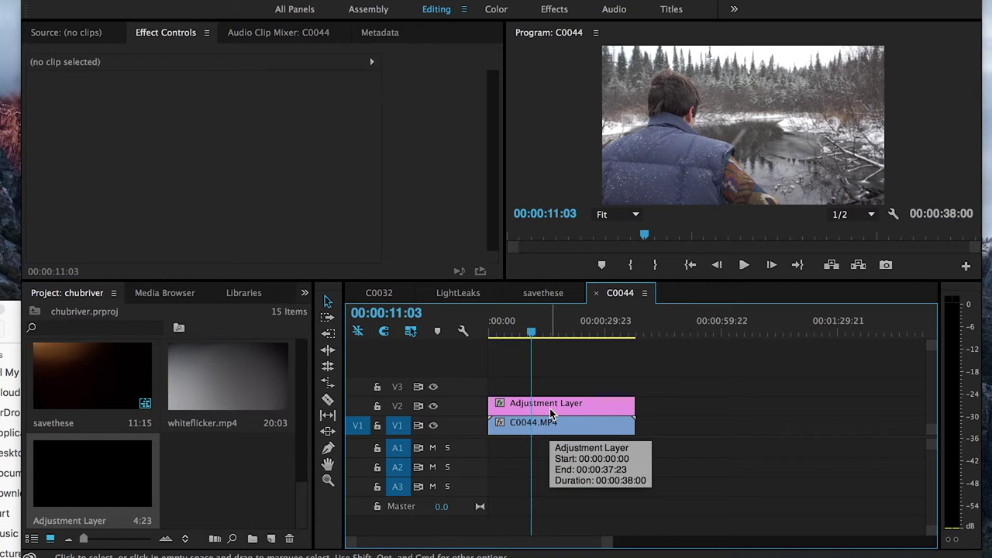
pyautogui.click(550, 408)
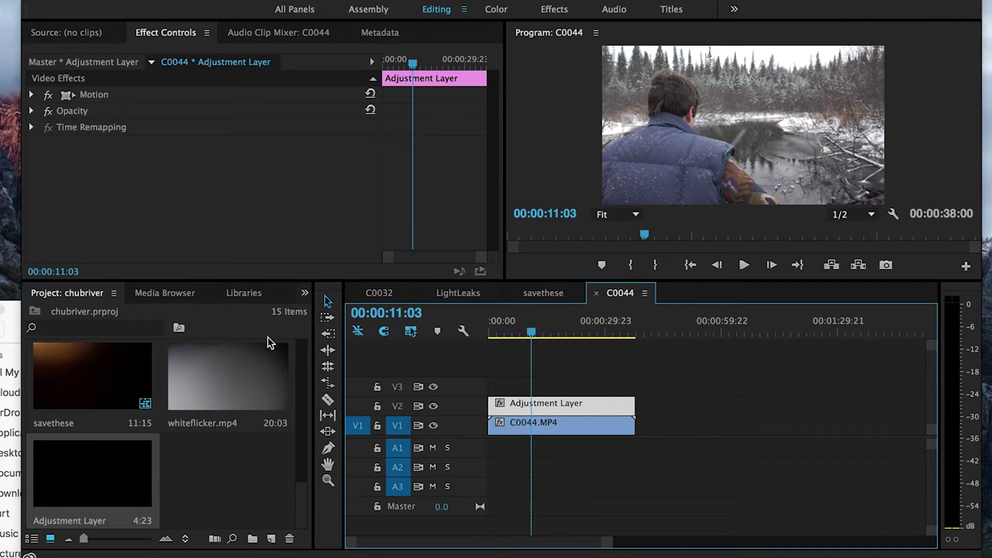
# Step: Search the effects for 'lumetri' and drop Lumetri Color onto the V2 adjustment layer
pyautogui.scroll(-2, 228, 300)
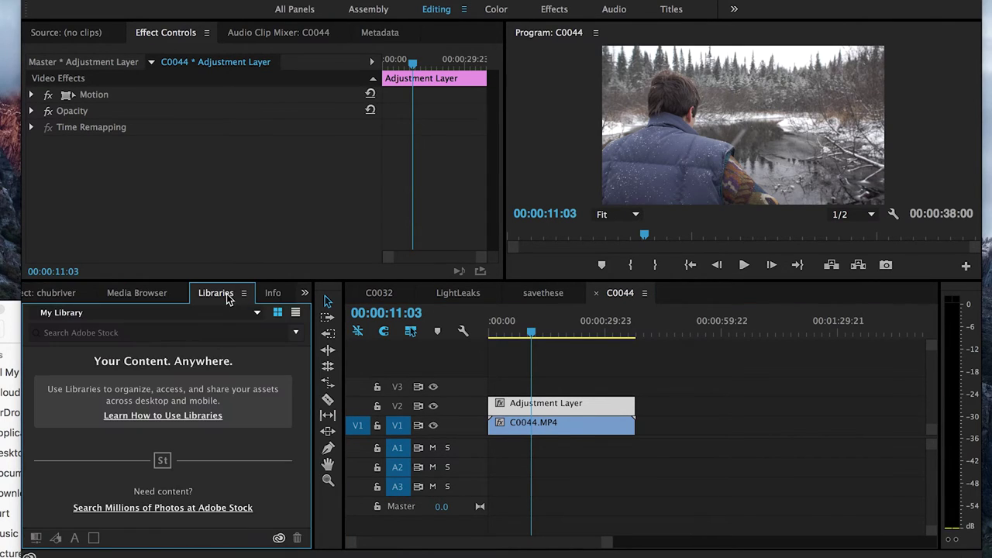
pyautogui.scroll(2, 229, 300)
pyautogui.scroll(-3, 227, 300)
pyautogui.scroll(-2, 228, 300)
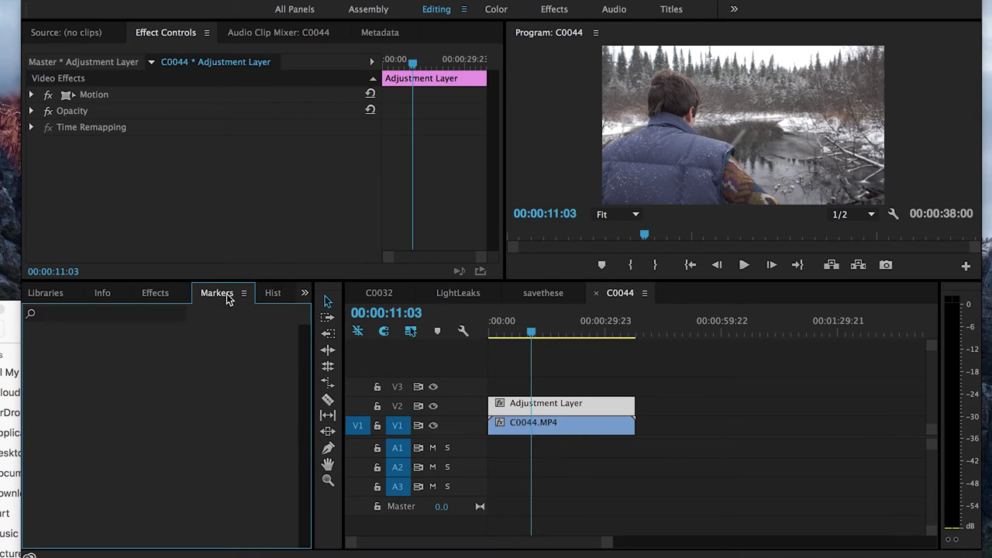
pyautogui.click(166, 299)
pyautogui.click(99, 315)
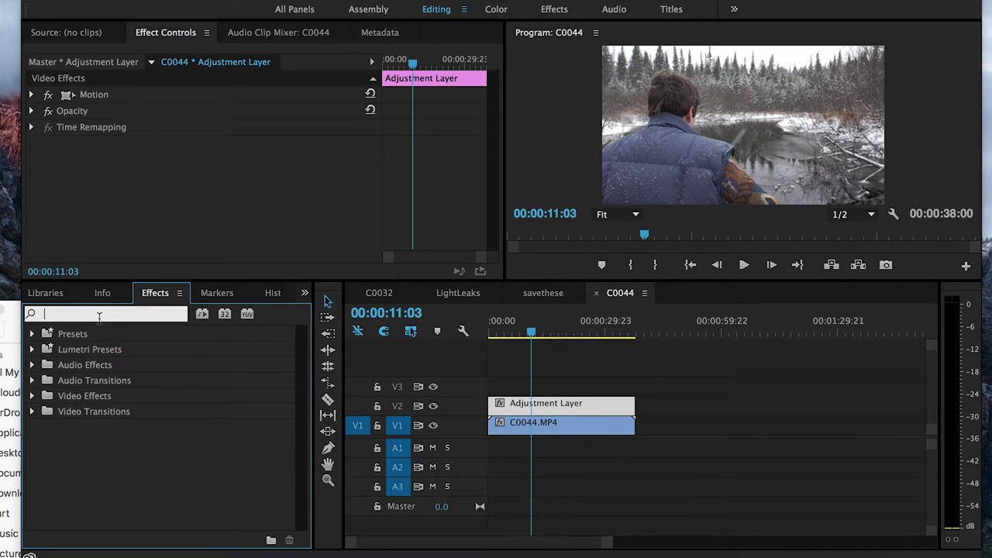
pyautogui.write('lumetri')
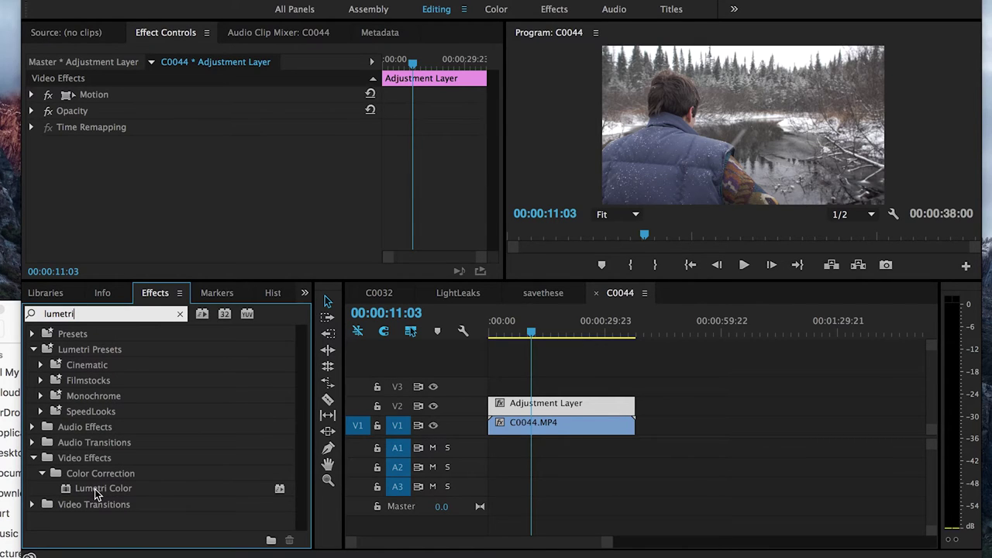
pyautogui.click(94, 489)
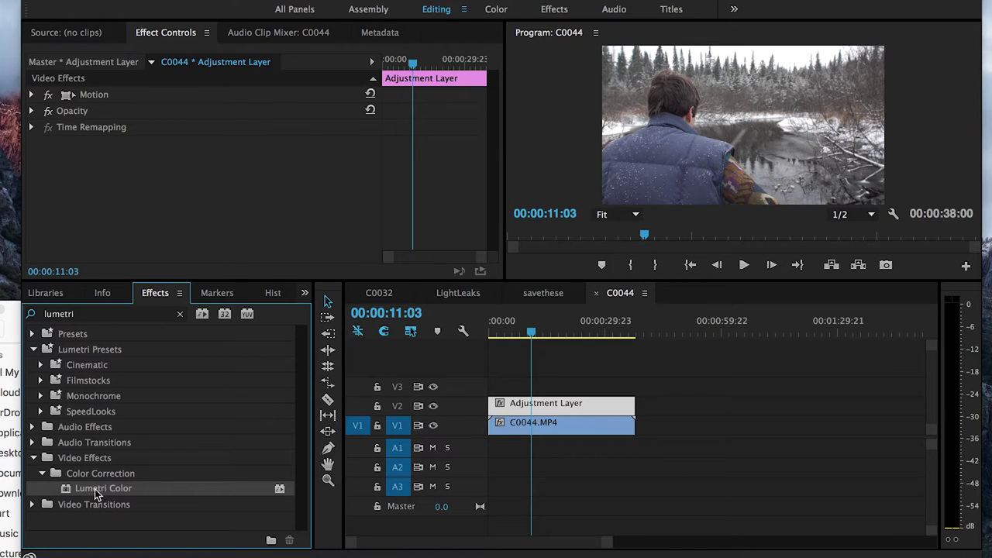
pyautogui.moveTo(95, 489); pyautogui.dragTo(520, 405)
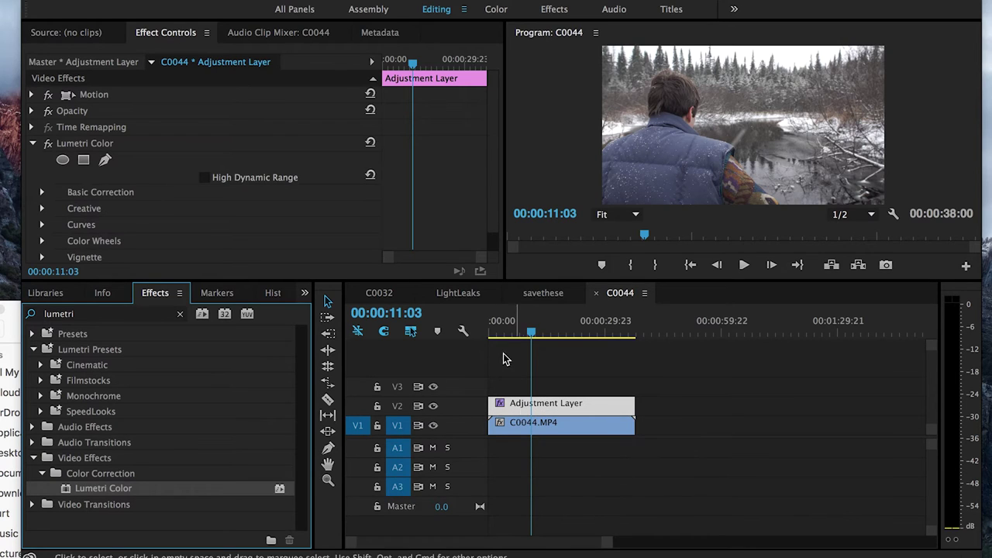
# Step: Expand Lumetri Color's Basic Correction and choose Browse... from the Input LUT dropdown
pyautogui.scroll(-1, 132, 170)
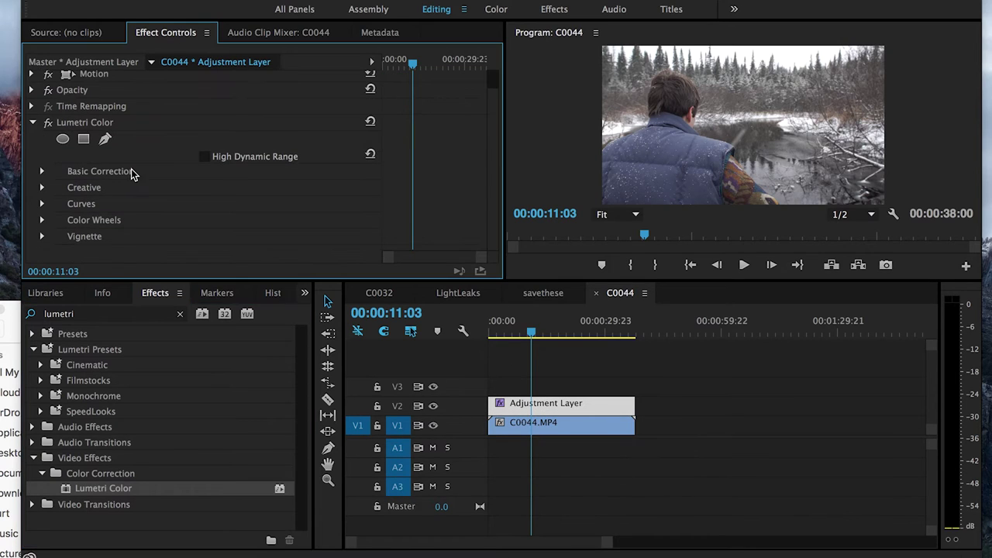
pyautogui.click(43, 172)
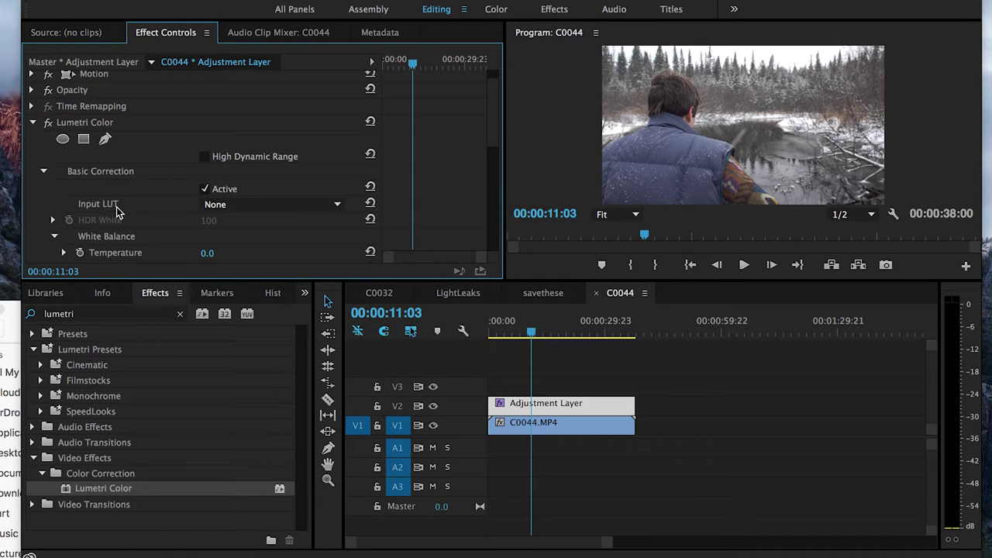
pyautogui.click(286, 205)
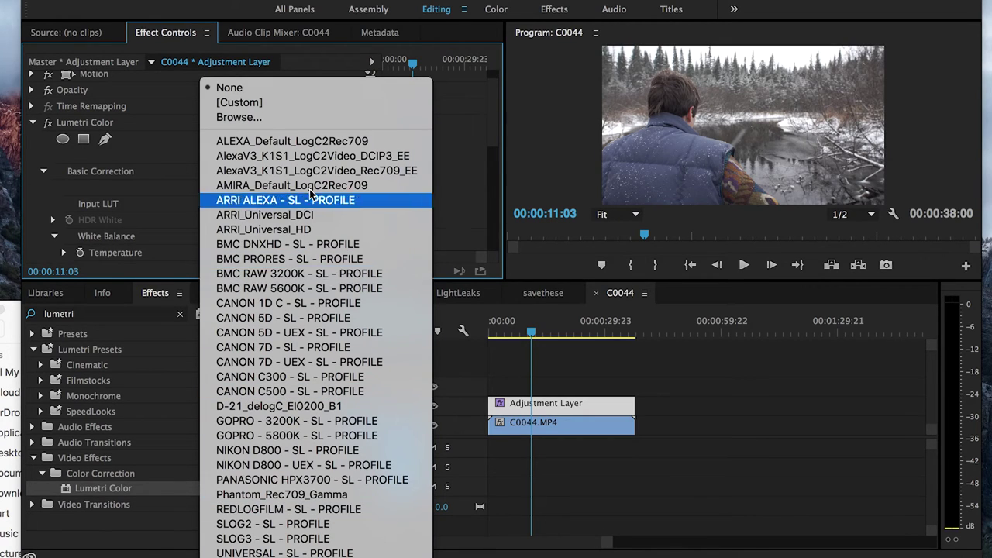
pyautogui.click(299, 117)
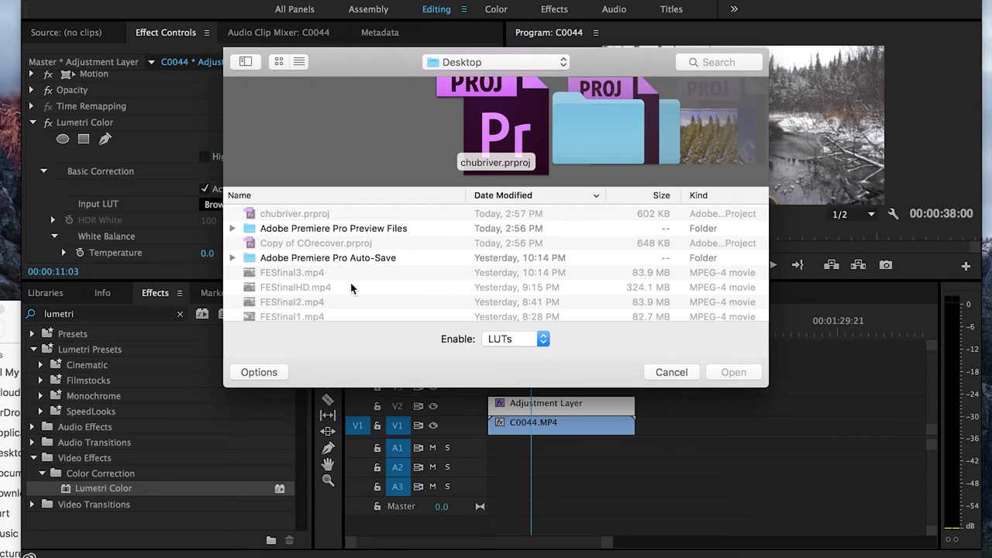
# Step: Search the file dialog for 'chubb' and load ChubbRiver.cube as the input LUT
pyautogui.scroll(-2, 351, 288)
pyautogui.scroll(2, 350, 288)
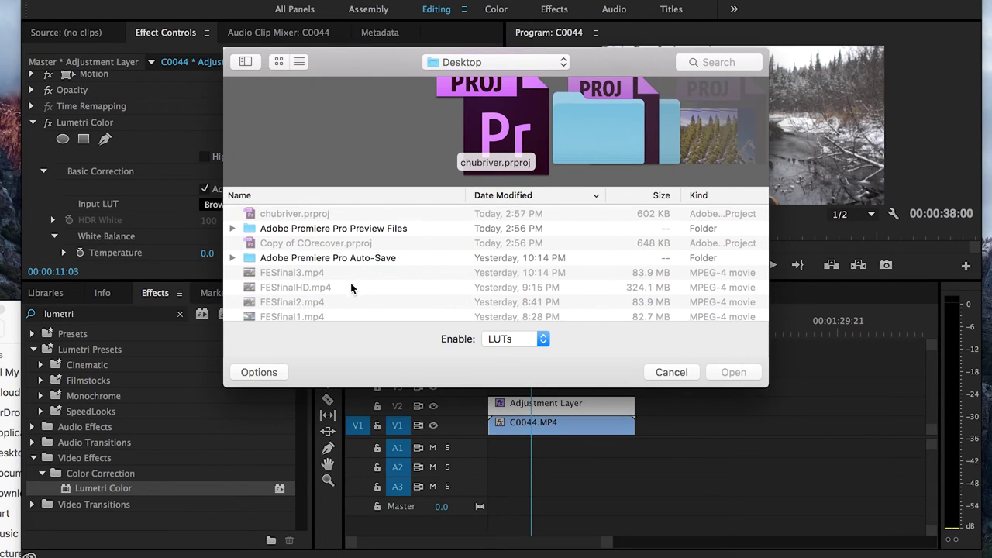
pyautogui.click(711, 63)
pyautogui.write('chur')
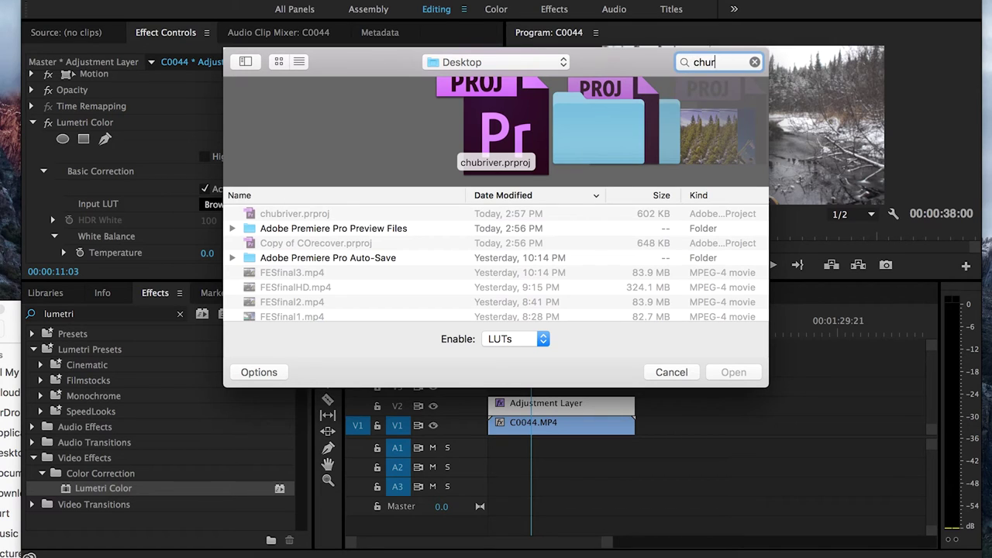
pyautogui.press('BackSpace')
pyautogui.write('bb')
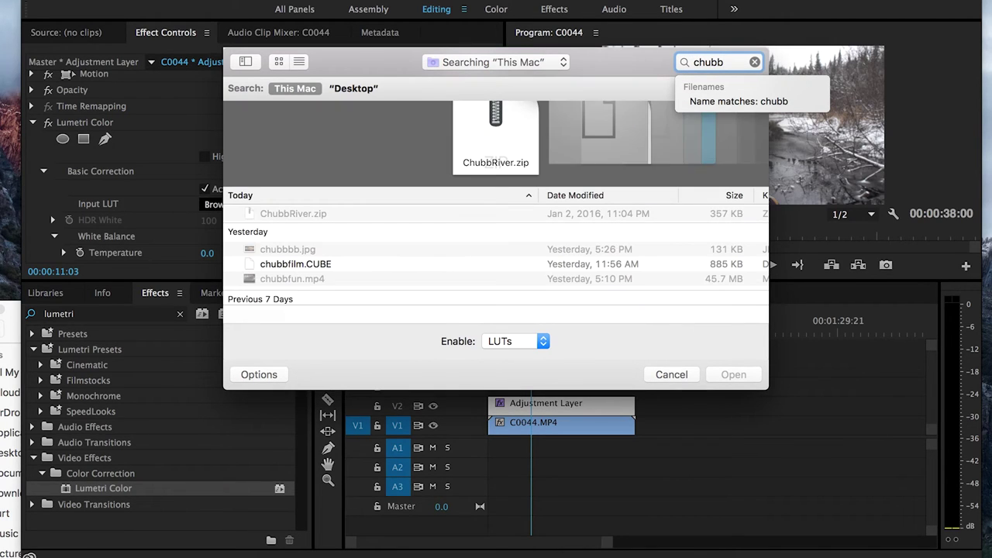
pyautogui.scroll(-1, 324, 261)
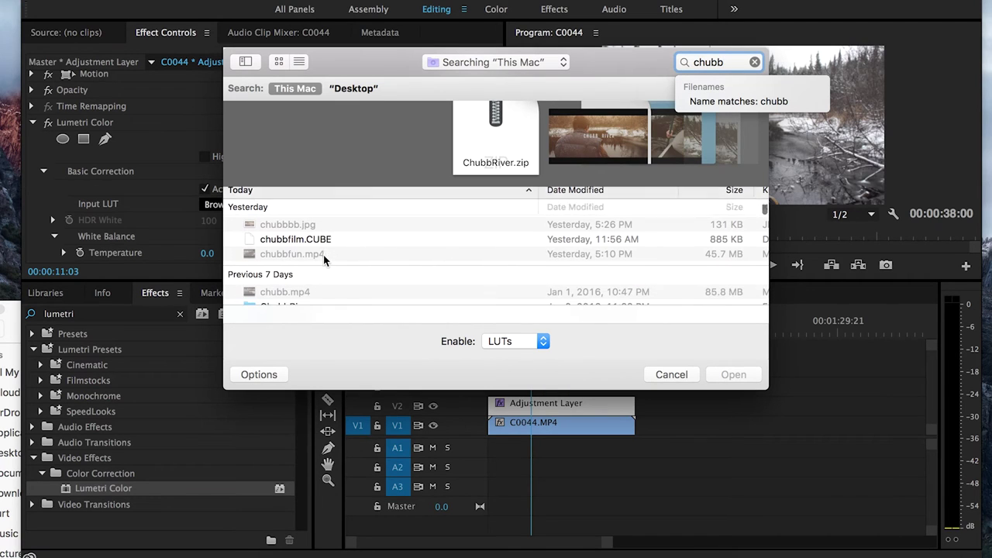
pyautogui.scroll(-3, 324, 260)
pyautogui.click(321, 257)
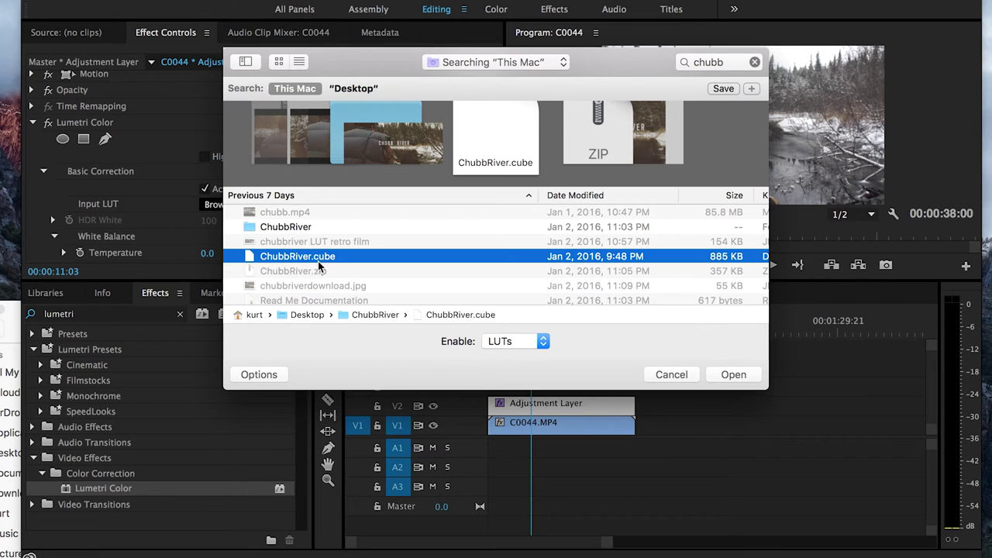
pyautogui.click(733, 376)
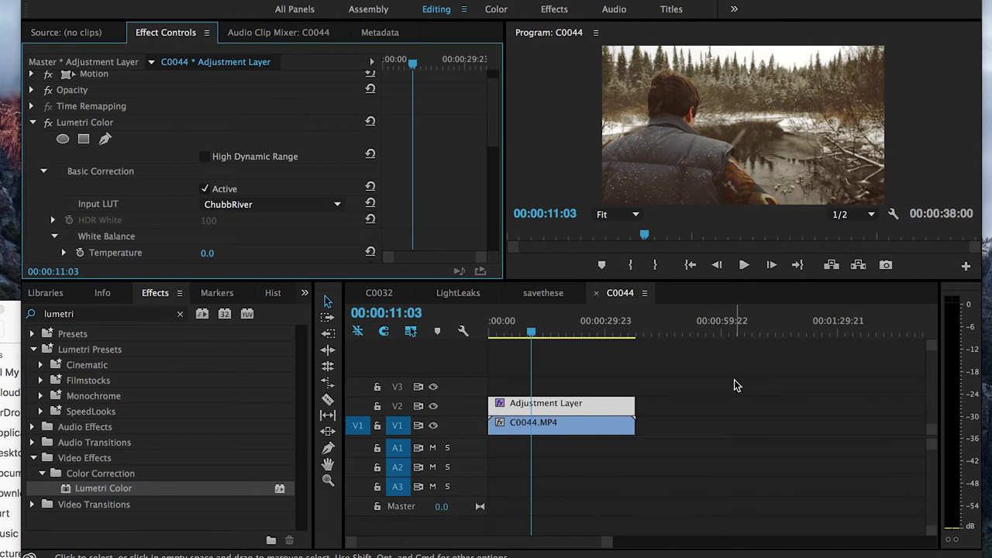
# Step: Toggle Basic Correction off and on to compare, collapse Lumetri Color, then rewind and play the graded sequence
pyautogui.click(205, 189)
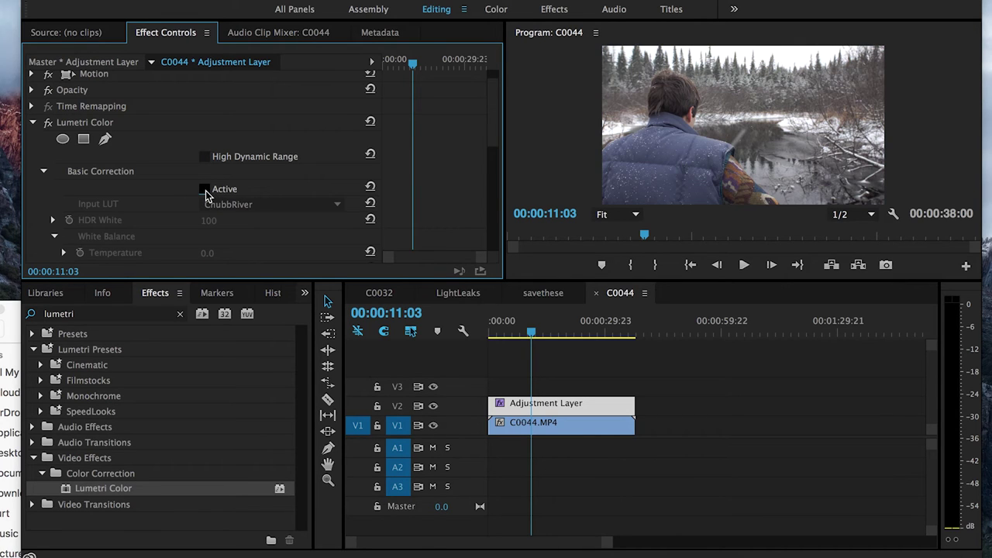
pyautogui.click(205, 189)
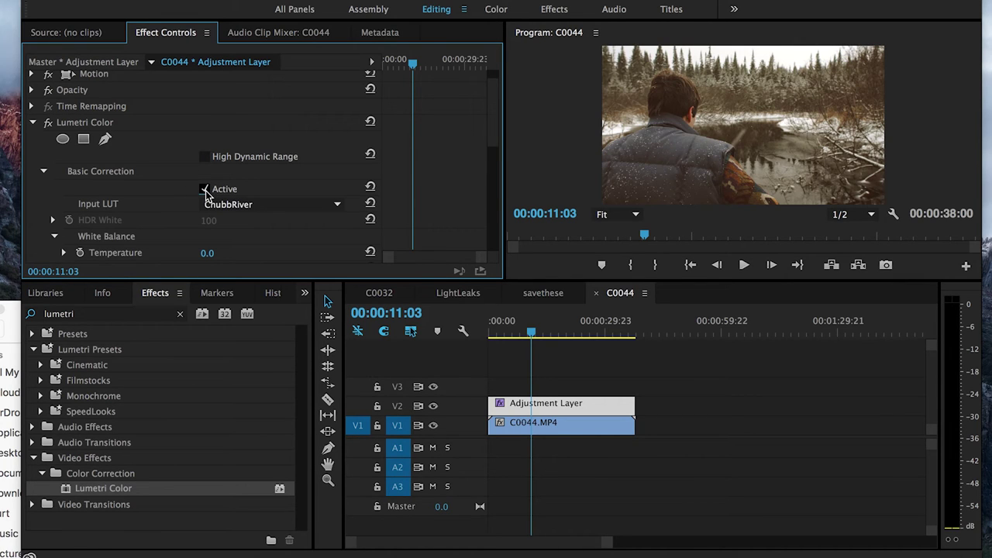
pyautogui.click(33, 123)
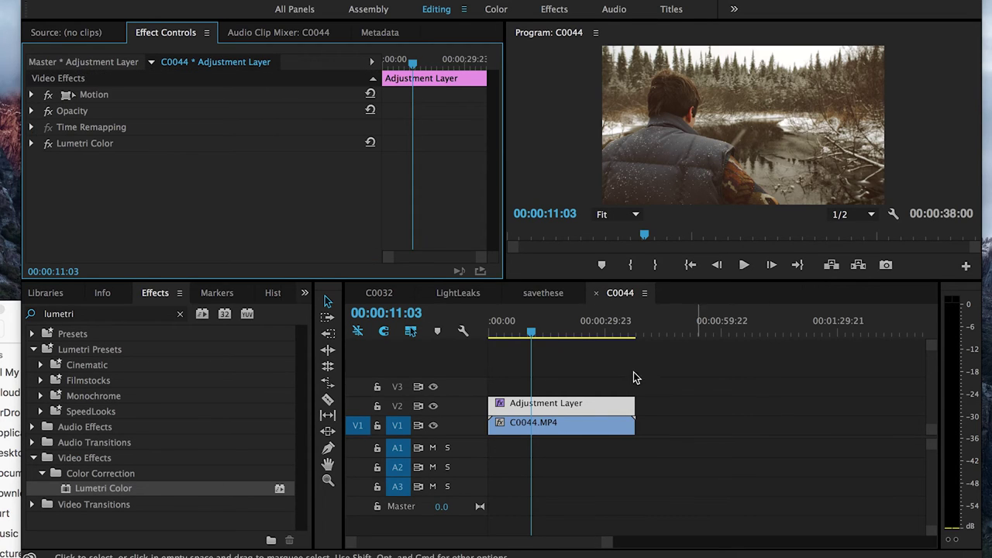
pyautogui.moveTo(532, 332); pyautogui.dragTo(459, 347)
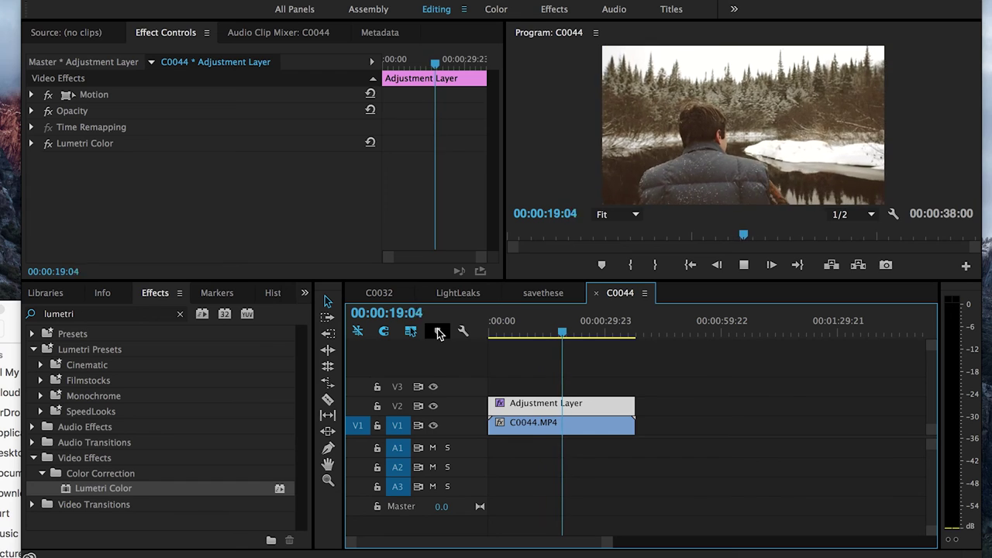
pyautogui.click(529, 340)
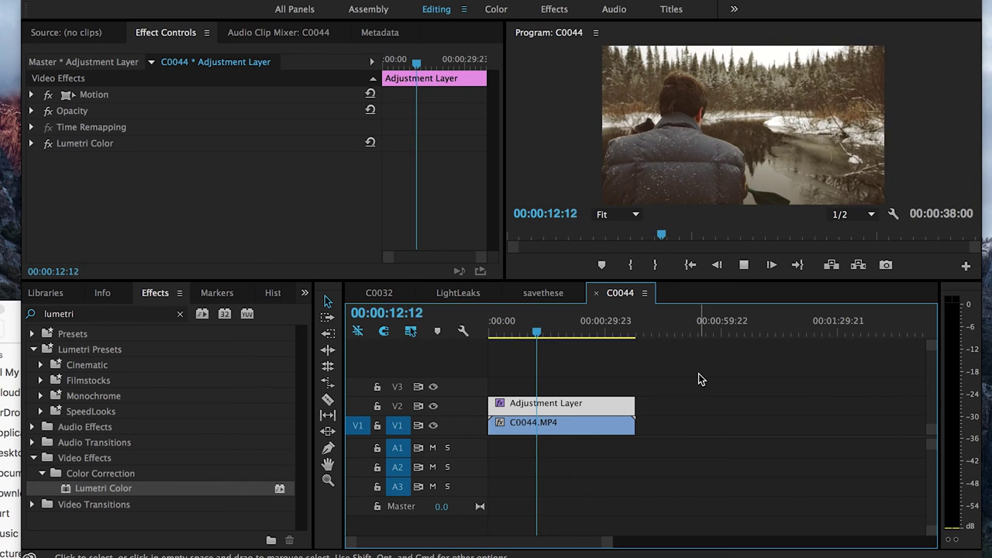